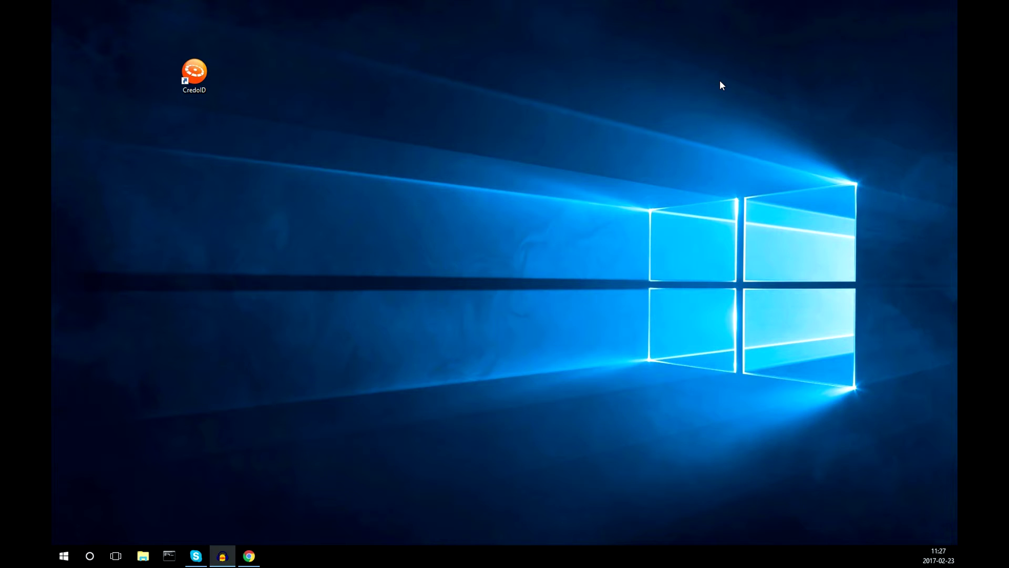
Load the controller's web page at 169.254.242.121 in Chrome
left_click(253, 556)
left_click(206, 27)
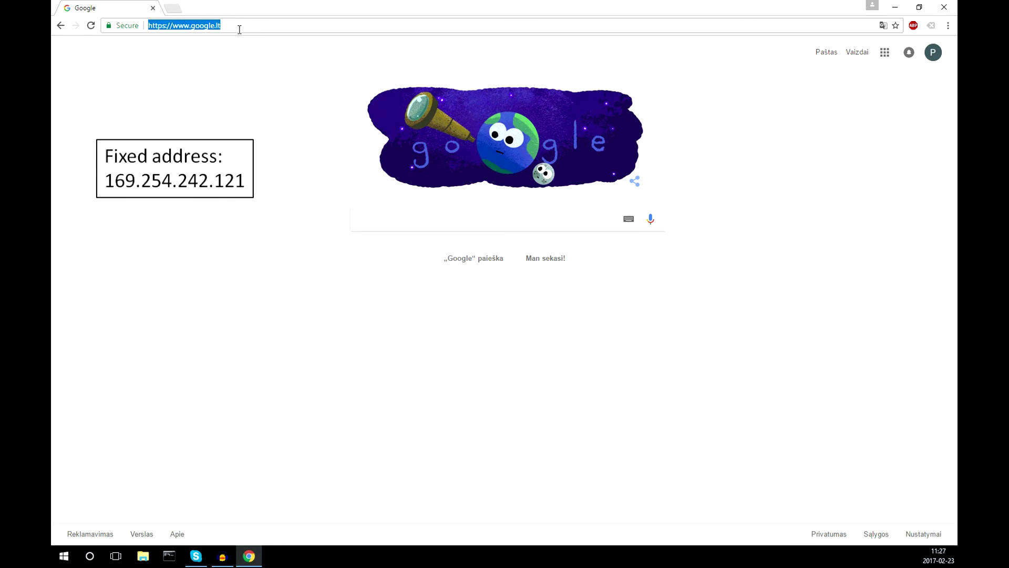
type("169.254")
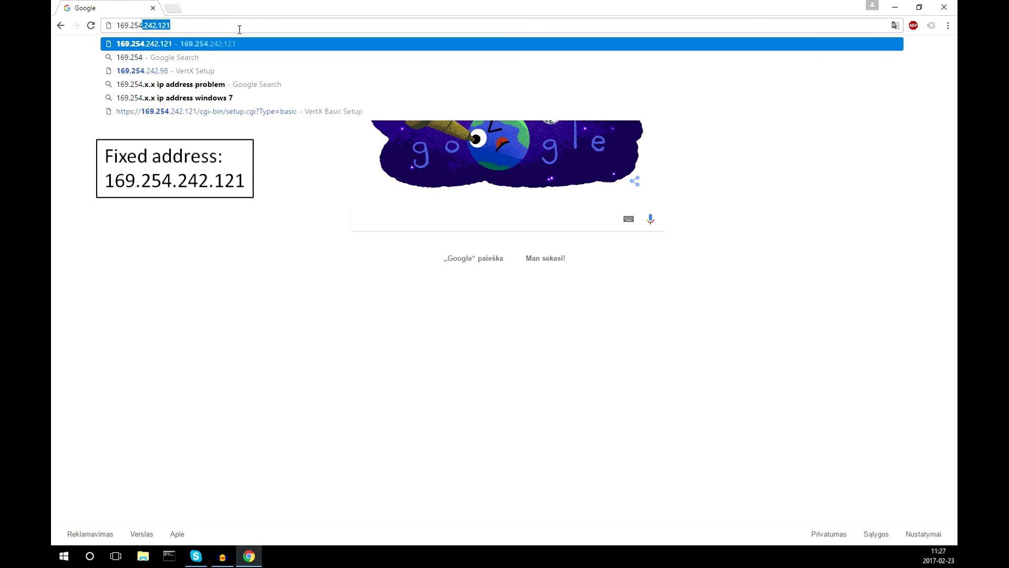
type(".242.121")
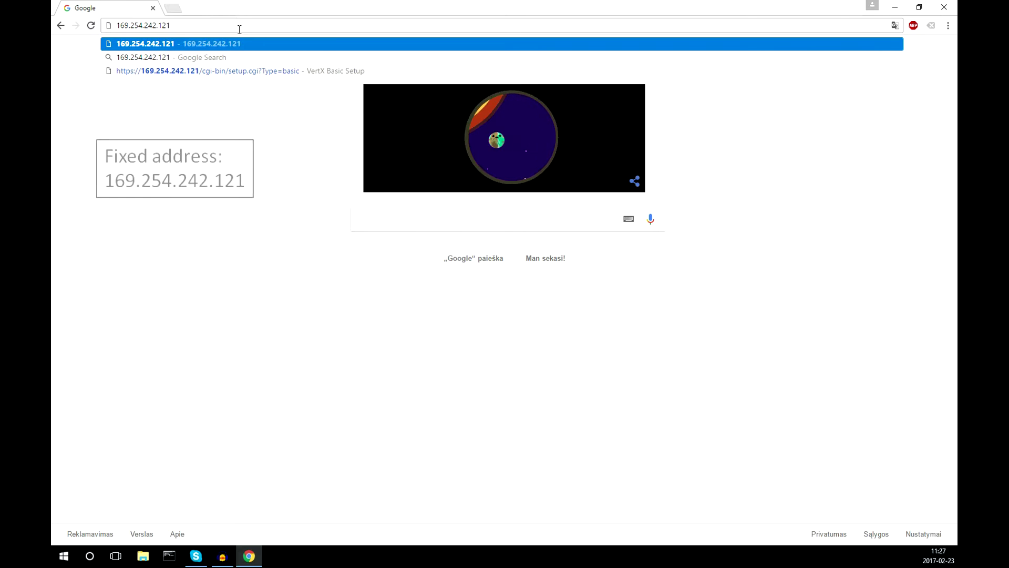
key("Return")
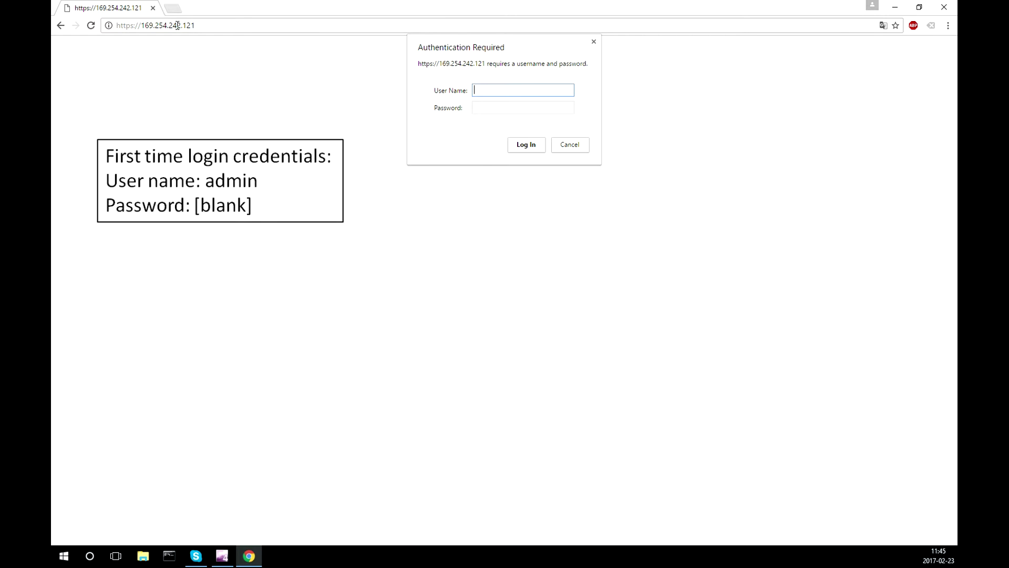
Log in to the VertX web configuration as admin with the controller password
type("admin")
key("Tab")
type("***")
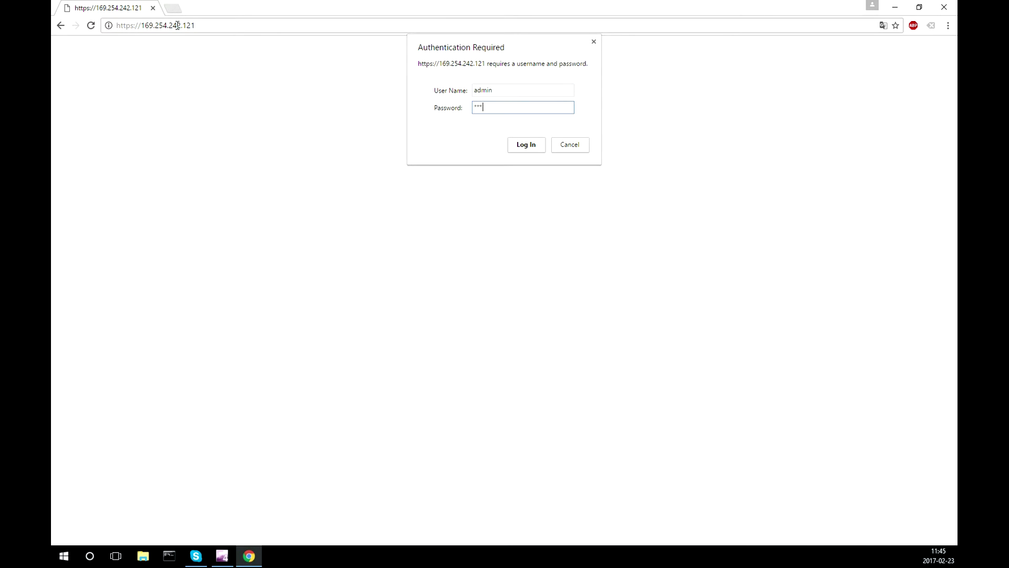
type("****")
key("Return")
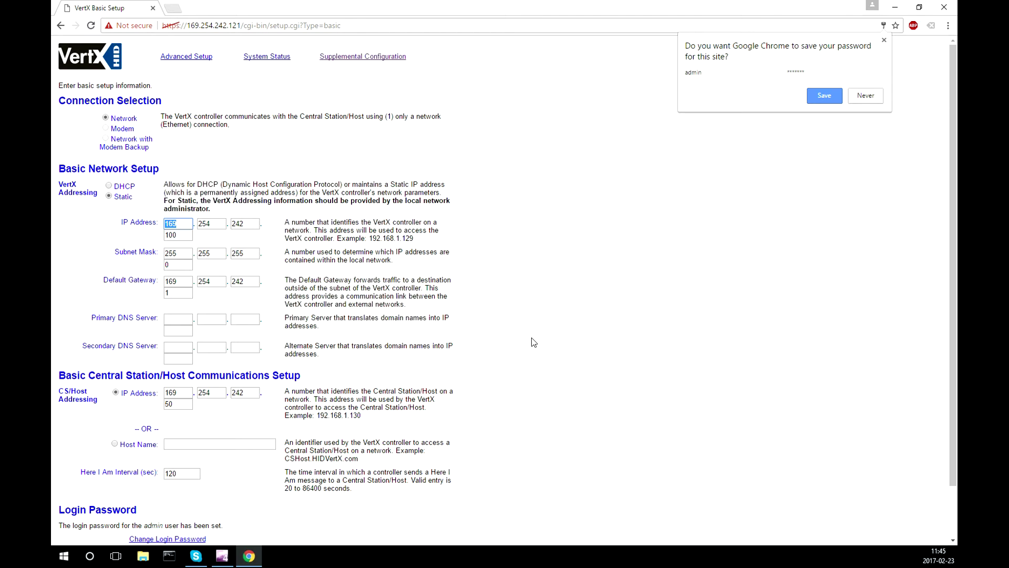
Dismiss the save-password offer and submit the static 169.254.242.100 network settings
scroll(534, 343, "down", 1)
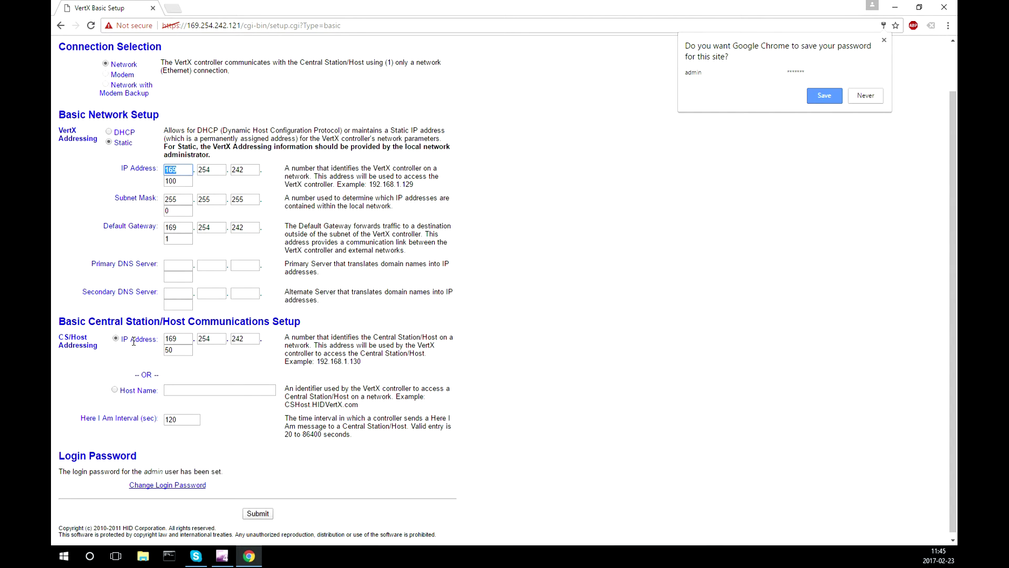
scroll(134, 341, "down", 1)
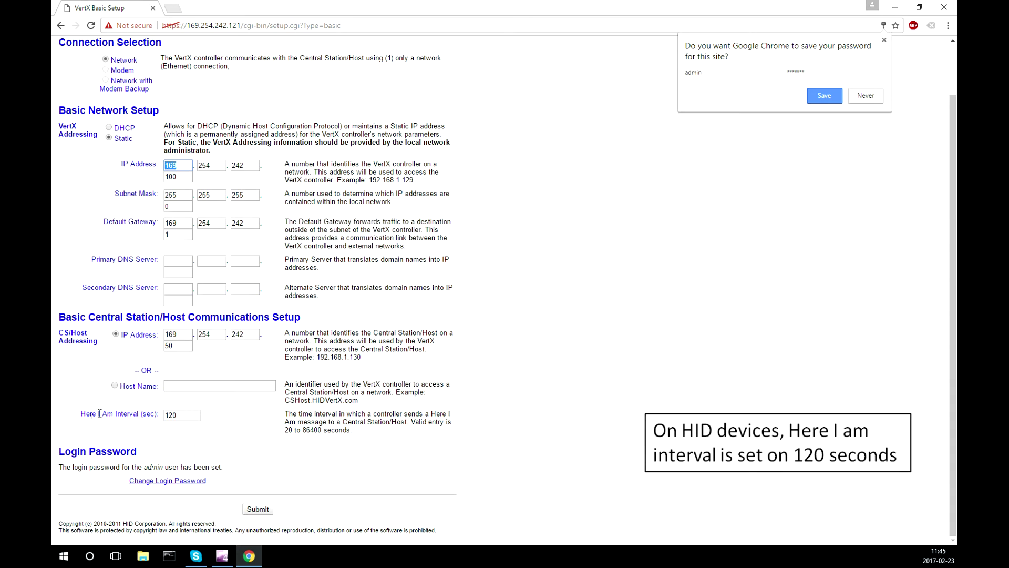
left_click_drag(57, 451, 138, 451)
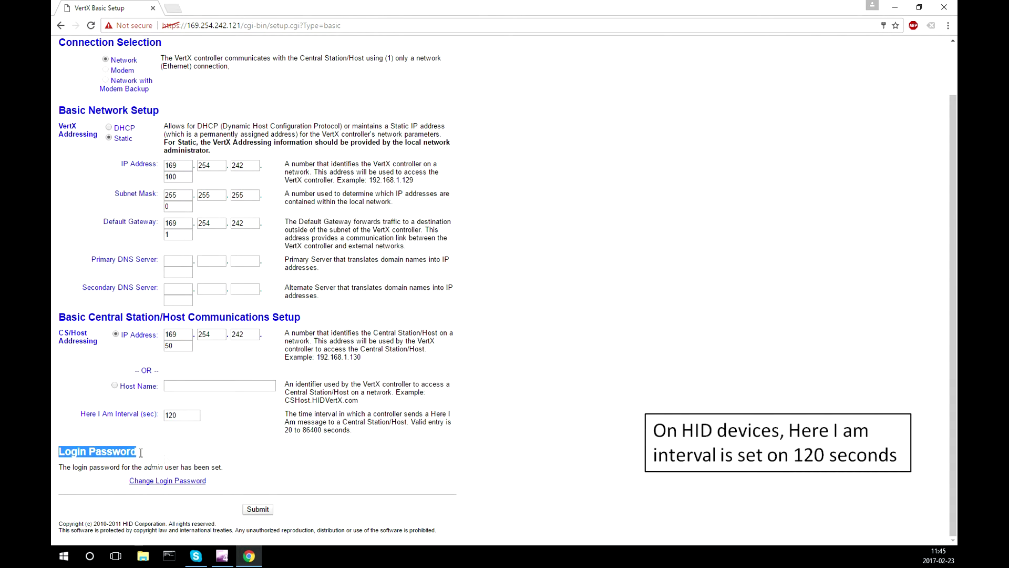
left_click(209, 462)
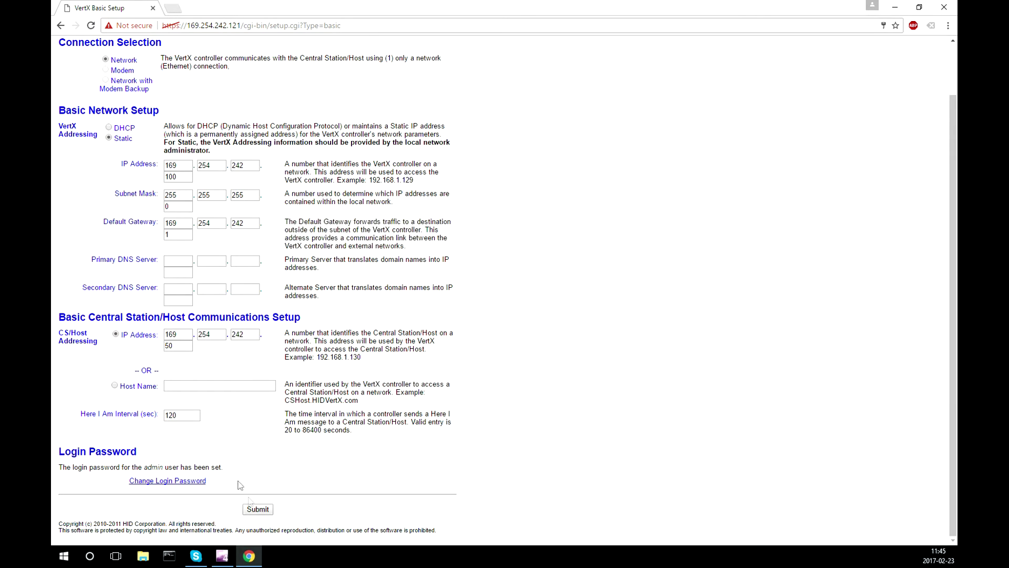
left_click(257, 509)
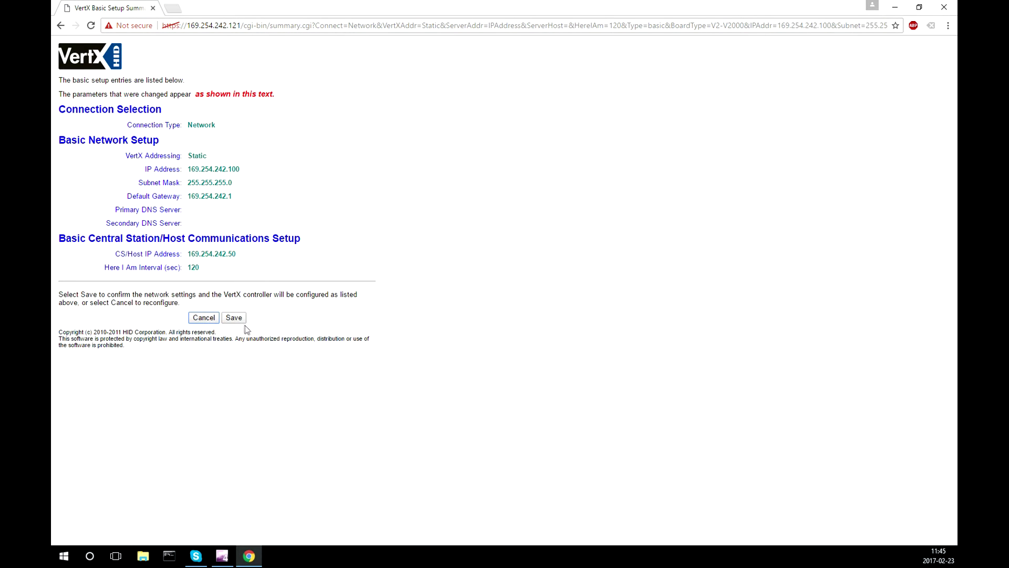
Save the new VertX network settings and minimize Chrome
left_click(234, 318)
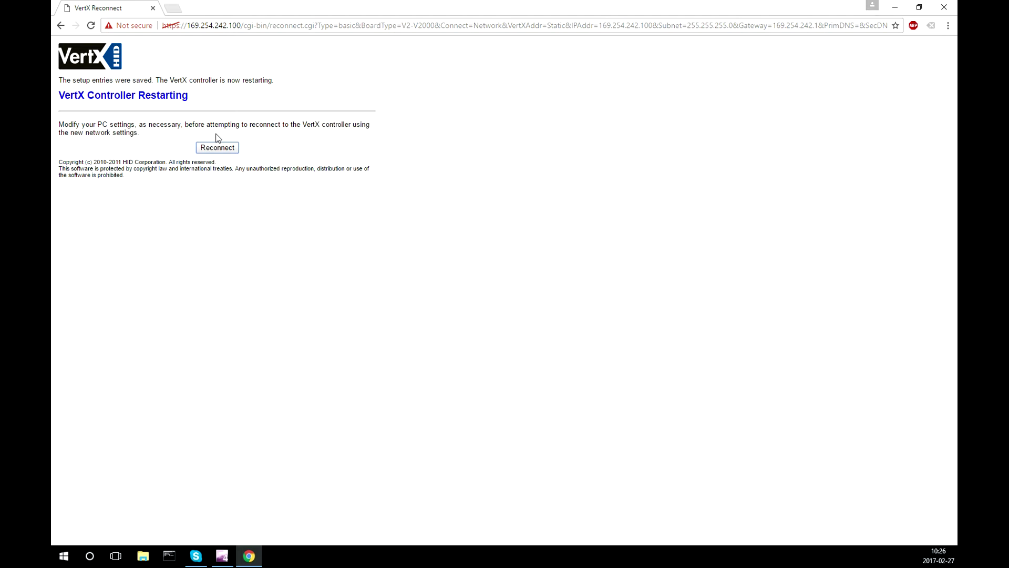
left_click(895, 7)
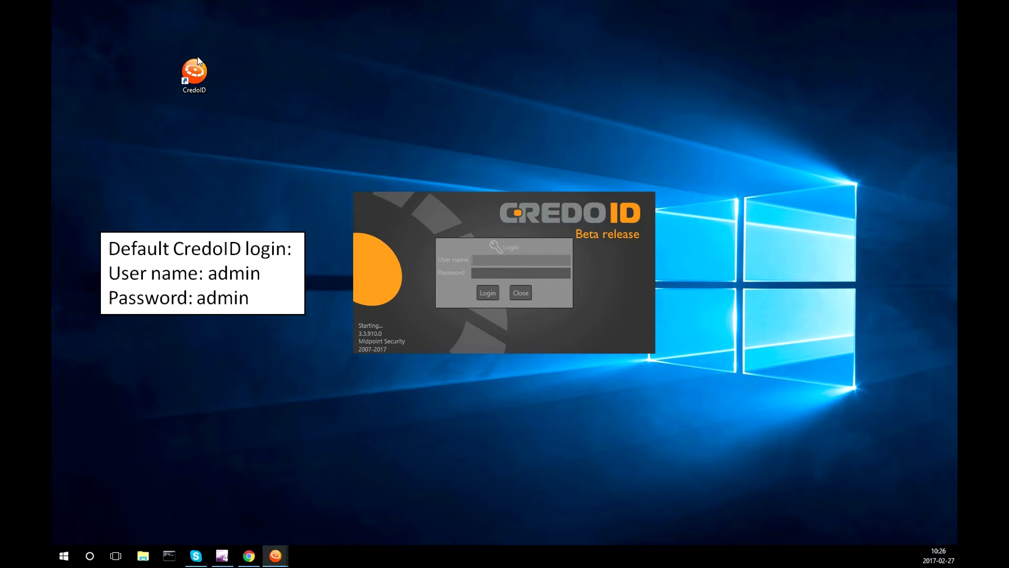
Sign in to CredoID with the default admin user name and password
type("admin")
key("Tab")
type("admin")
key("Return")
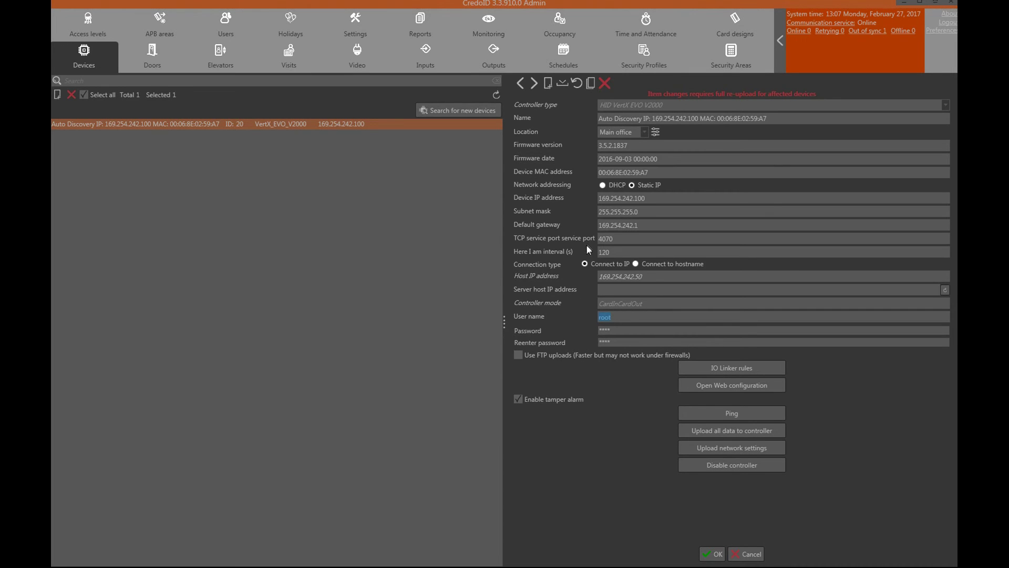
Set the controller's user name to admin with its password, then save the controller
type("admin")
key("Tab")
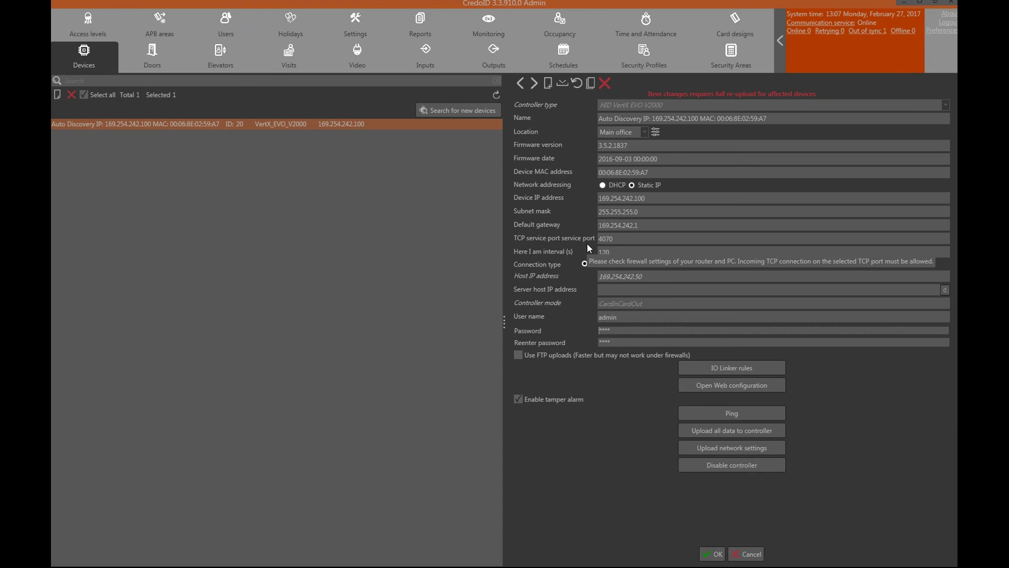
type("*******")
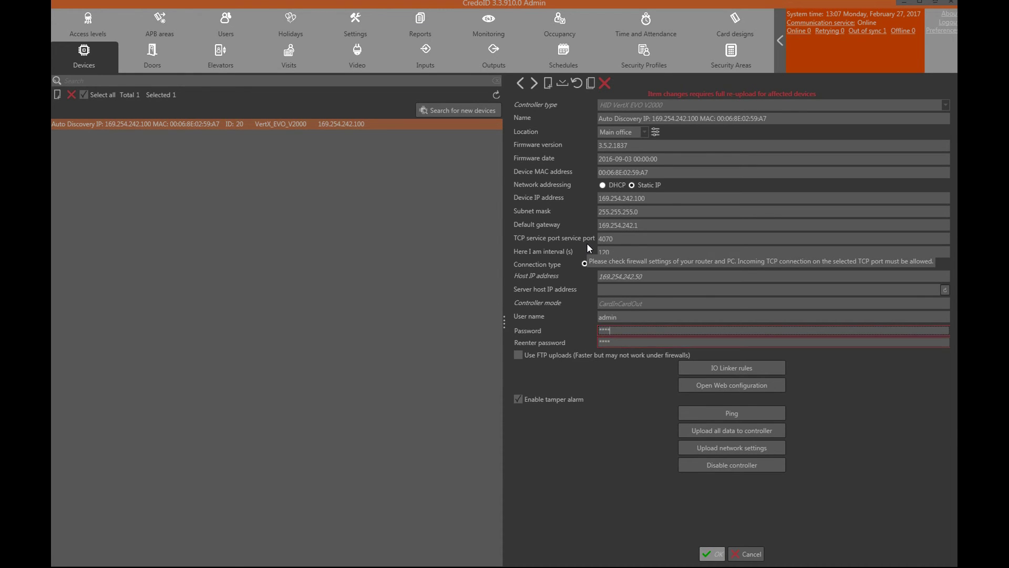
type("*******")
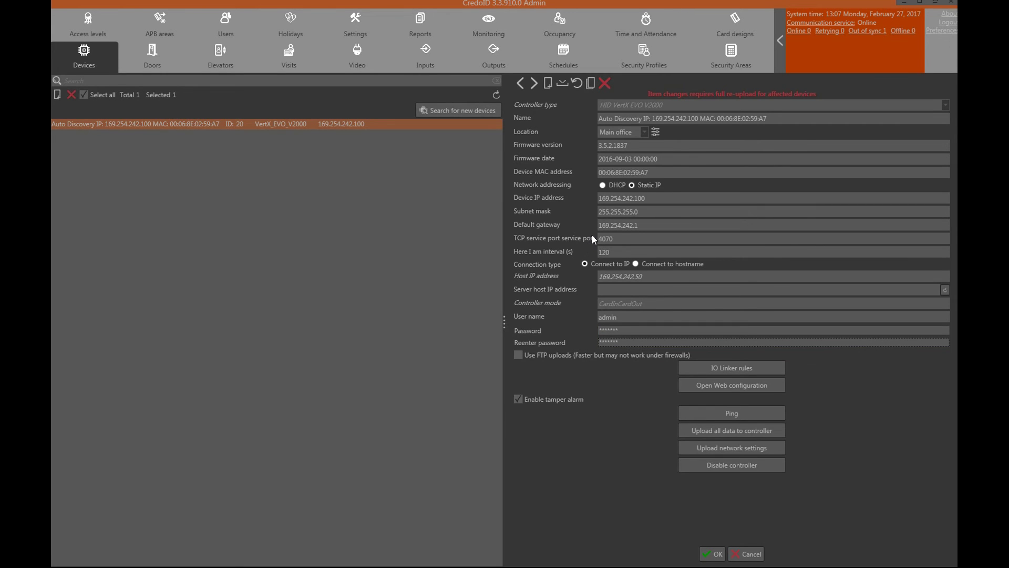
left_click(710, 553)
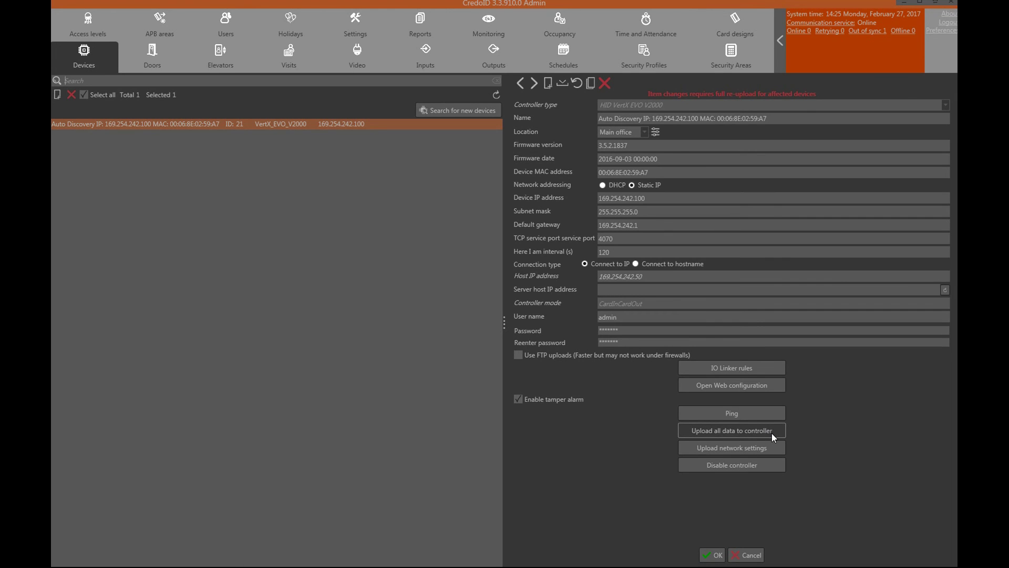
Upload all data to the out-of-sync VertX controller and close the dialogs
left_click(867, 32)
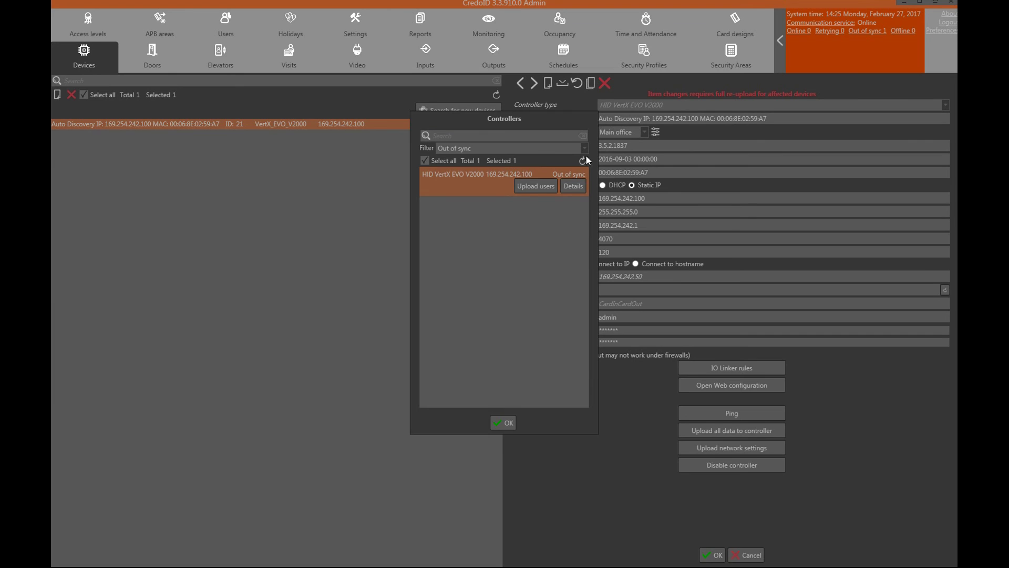
left_click(575, 187)
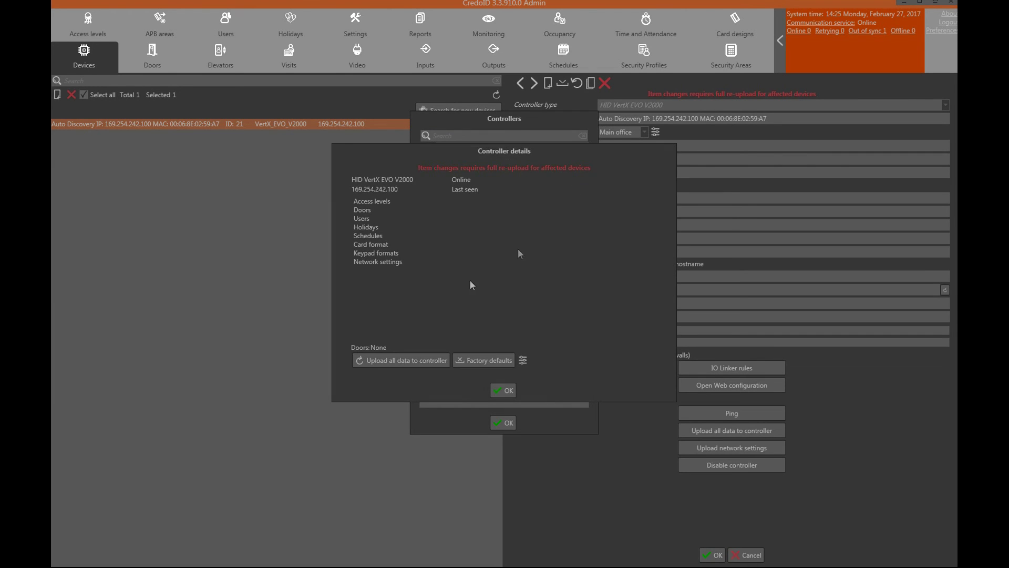
left_click(421, 363)
left_click(503, 391)
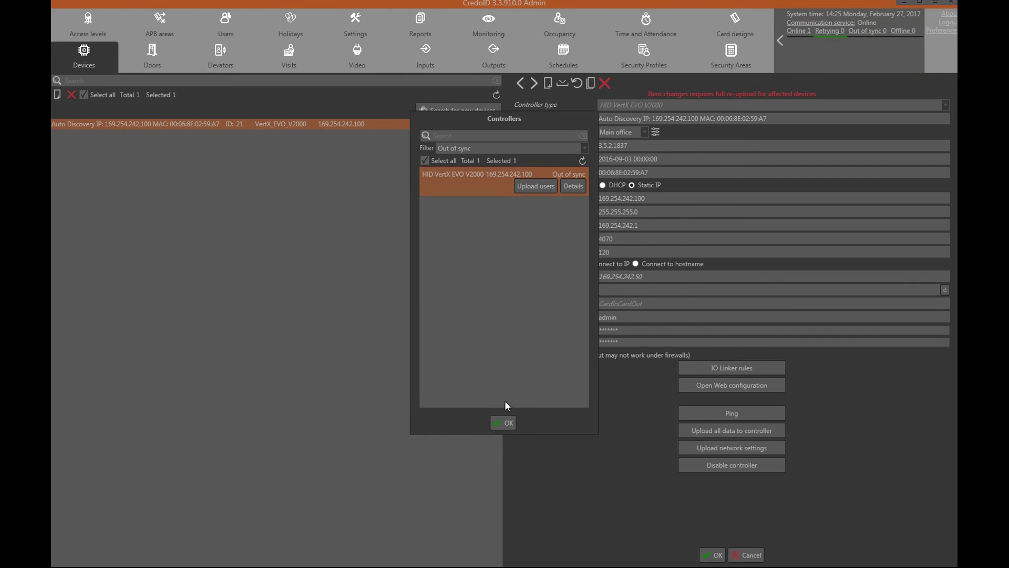
left_click(503, 422)
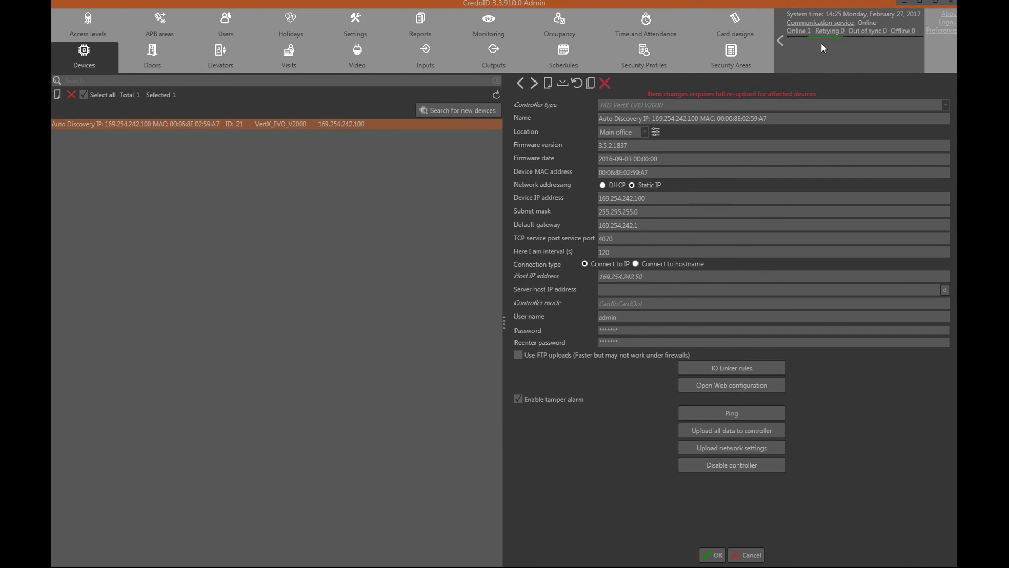